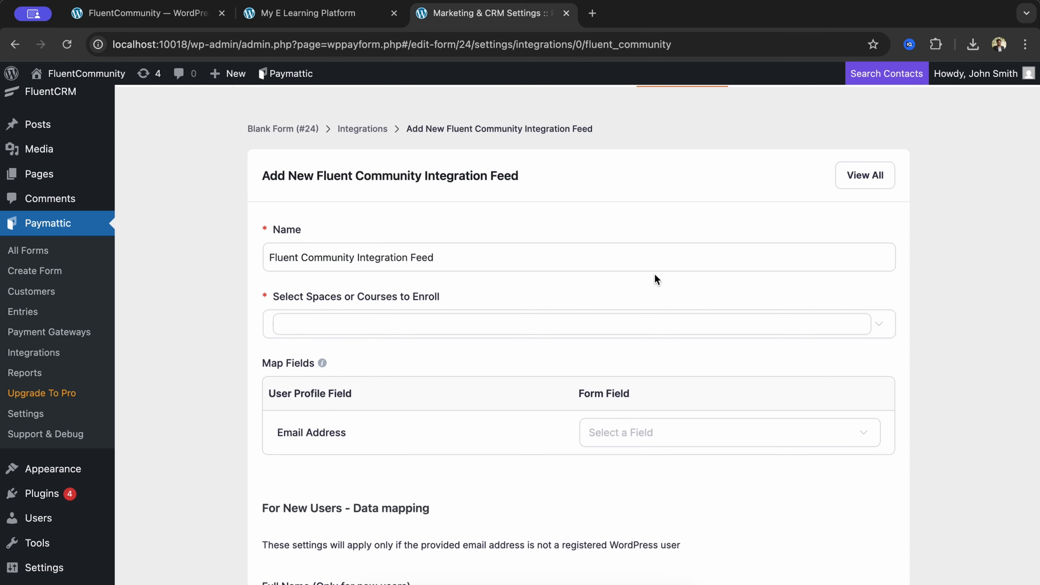
- Check which spaces and courses are available for enrollment in the new Fluent Community integration feed
{"action": "scroll", "coordinate": [655, 275], "scroll_direction": "down", "scroll_amount": 1}
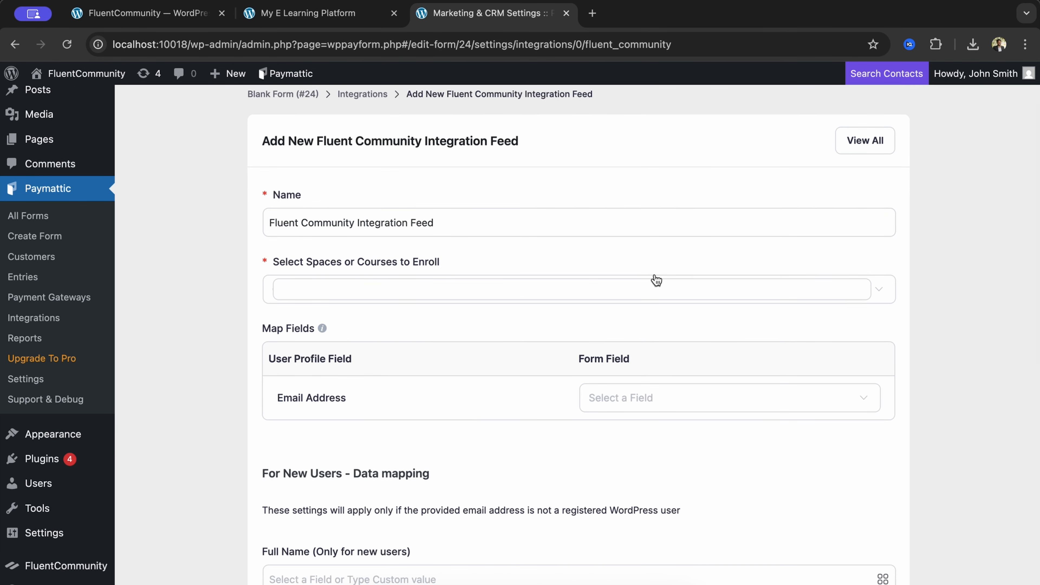
{"action": "scroll", "coordinate": [619, 278], "scroll_direction": "down", "scroll_amount": 1}
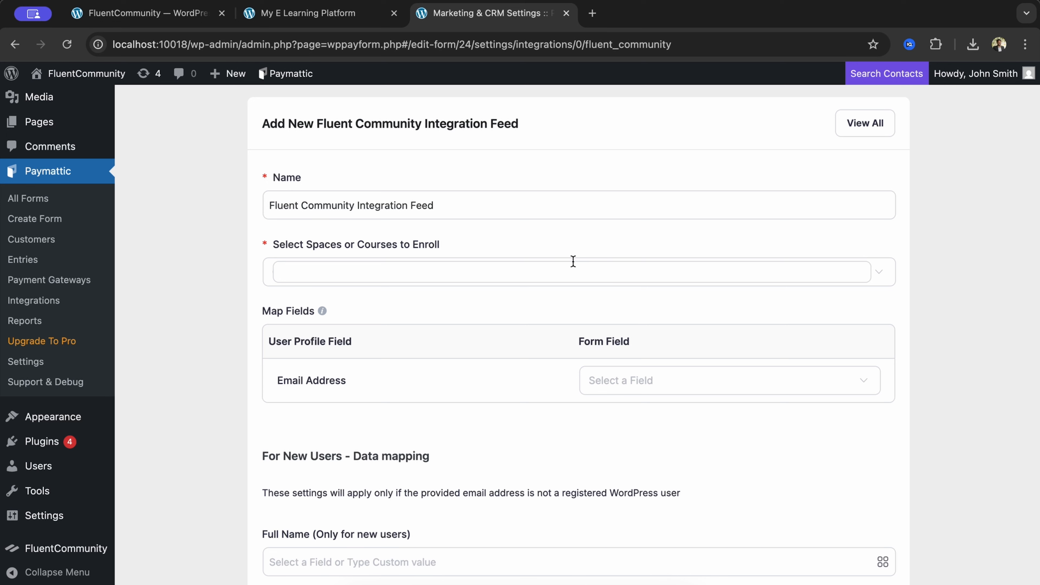
{"action": "left_click", "coordinate": [550, 283]}
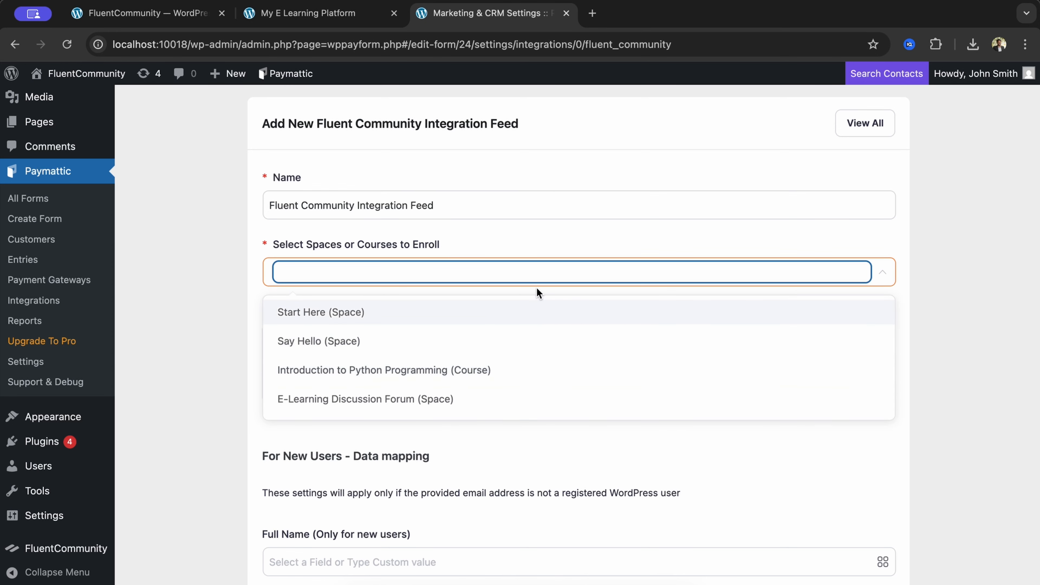
{"action": "left_click", "coordinate": [586, 244]}
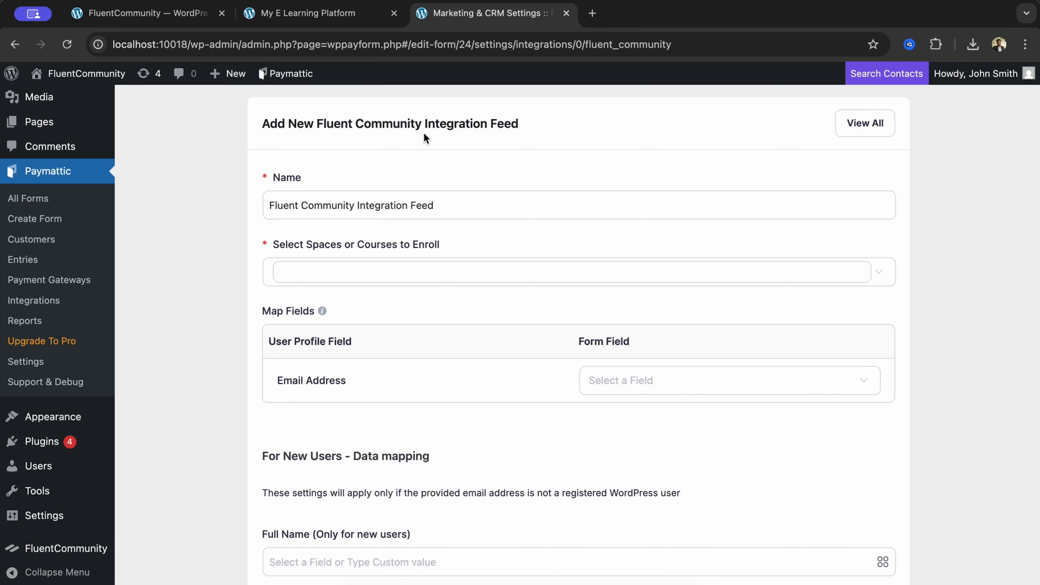
- In the My E Learning Platform portal, set the Code Foundations course's status to Published and save the changes
{"action": "left_click", "coordinate": [165, 16]}
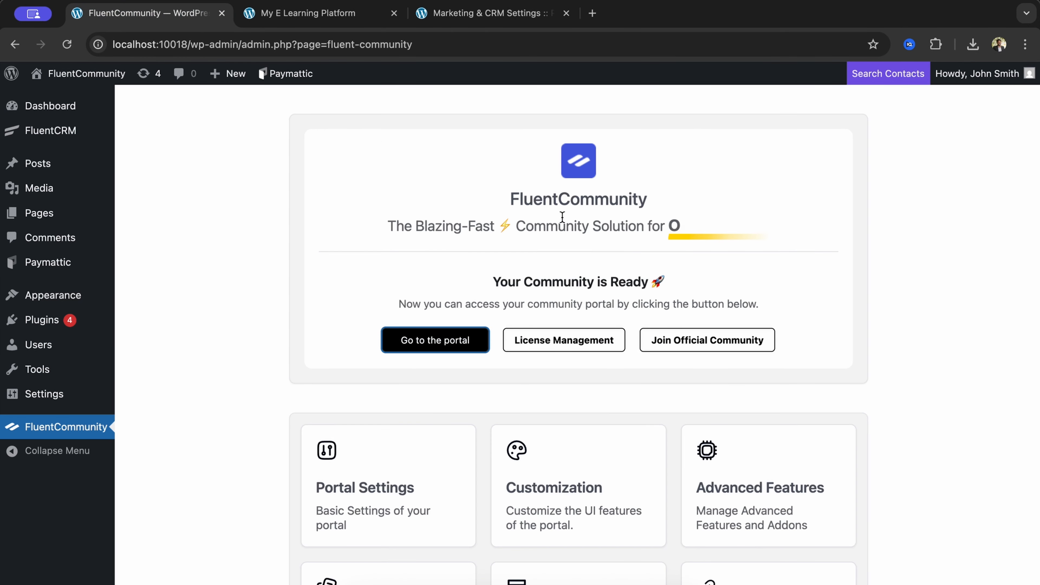
{"action": "left_click", "coordinate": [326, 19]}
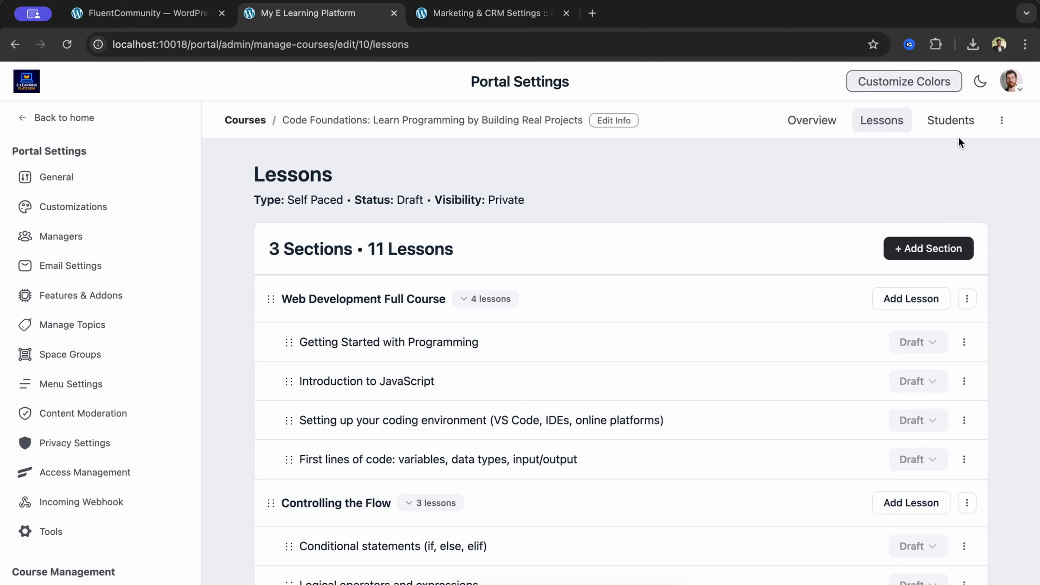
{"action": "left_click", "coordinate": [1002, 120]}
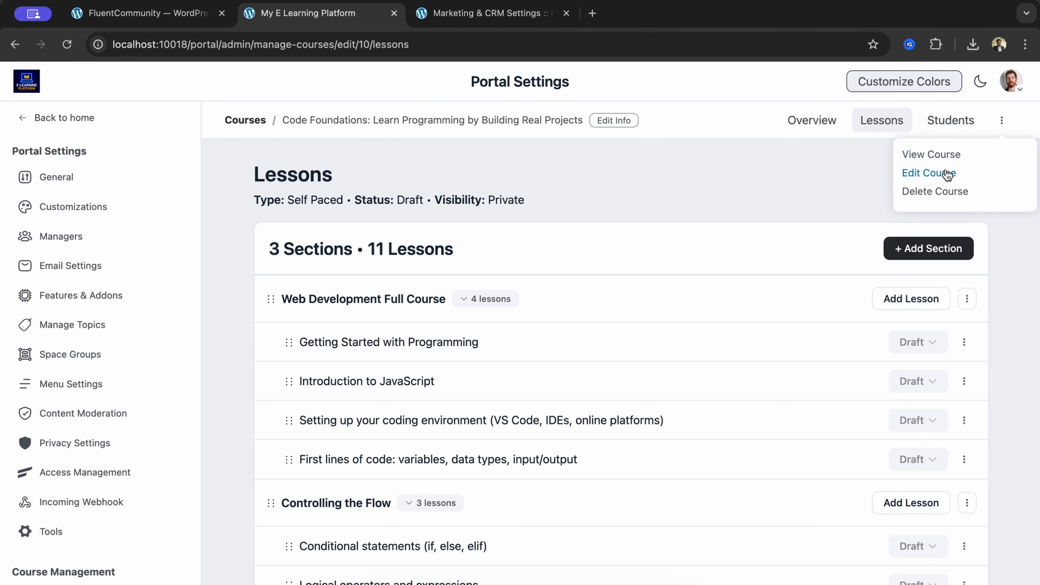
{"action": "left_click", "coordinate": [929, 173]}
{"action": "scroll", "coordinate": [545, 215], "scroll_direction": "down", "scroll_amount": 5}
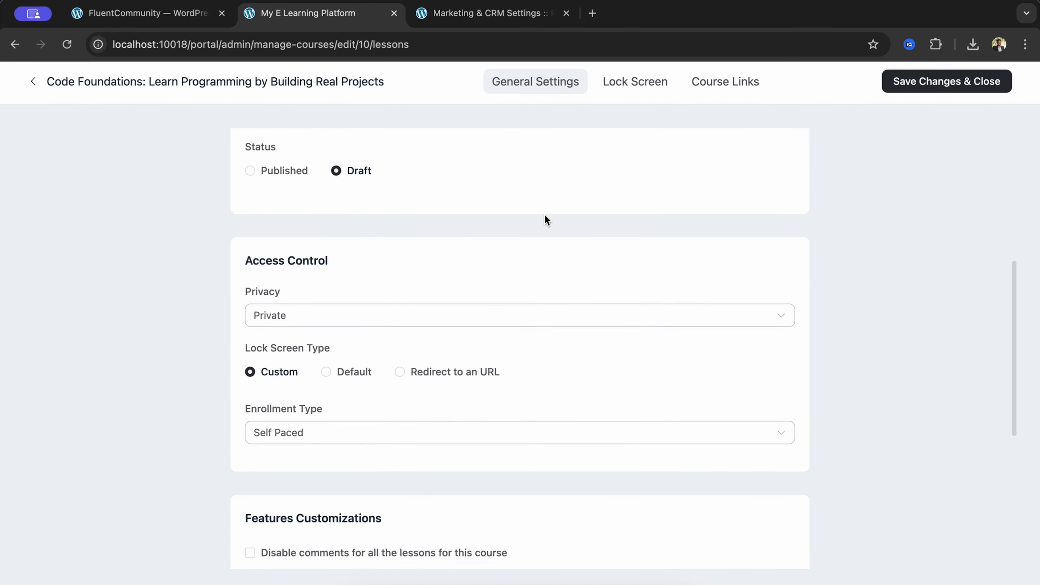
{"action": "scroll", "coordinate": [545, 215], "scroll_direction": "up", "scroll_amount": 2}
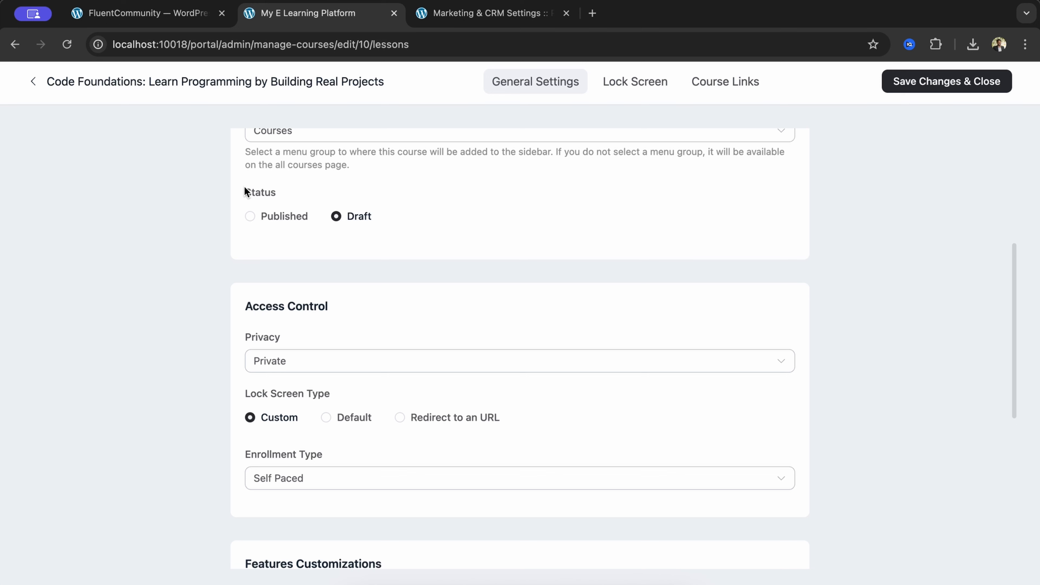
{"action": "left_click", "coordinate": [404, 211]}
{"action": "left_click", "coordinate": [251, 216]}
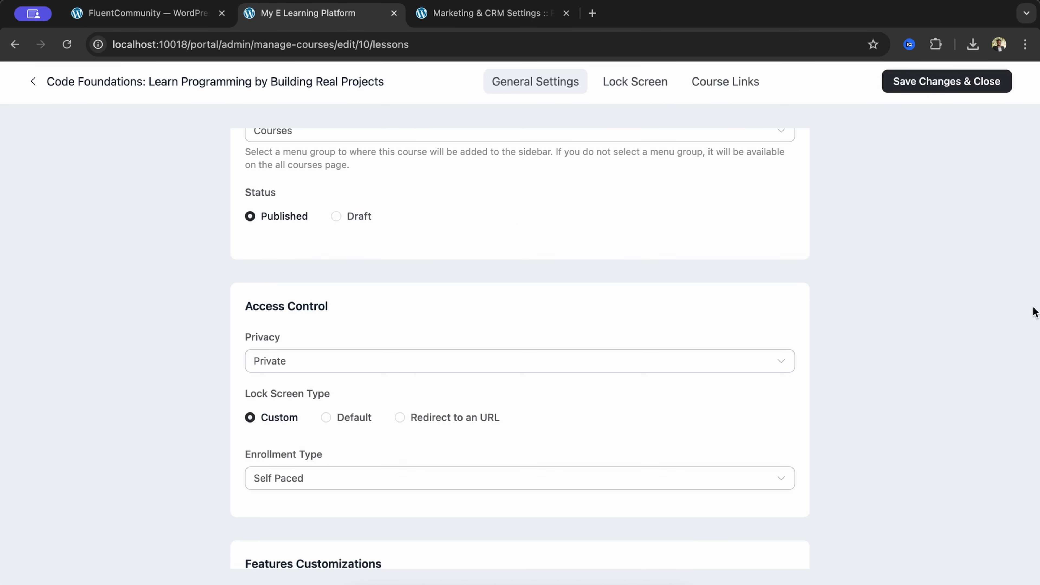
{"action": "left_click", "coordinate": [924, 84]}
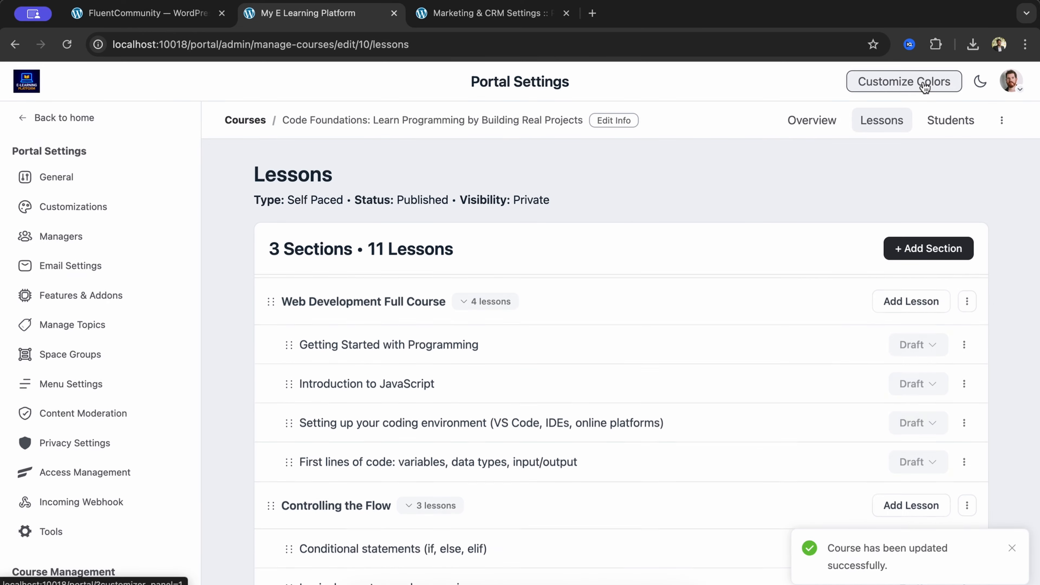
- Back in the Paymattic integration feed, select "Code Foundations: Learn Programming by Building Real Projects (Course)" for enrollment
{"action": "left_click", "coordinate": [459, 17]}
{"action": "left_click", "coordinate": [376, 273]}
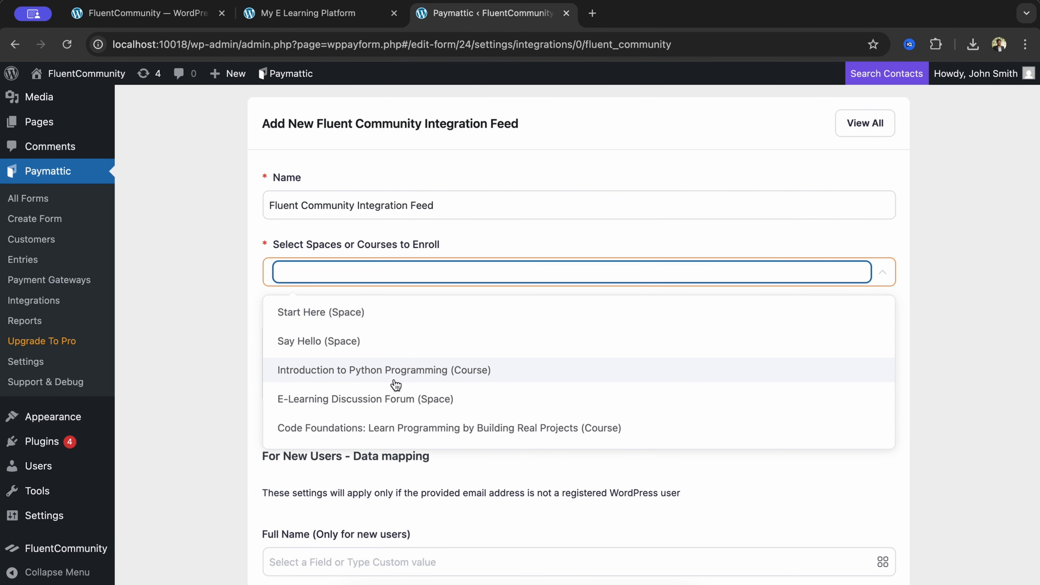
{"action": "left_click", "coordinate": [404, 426]}
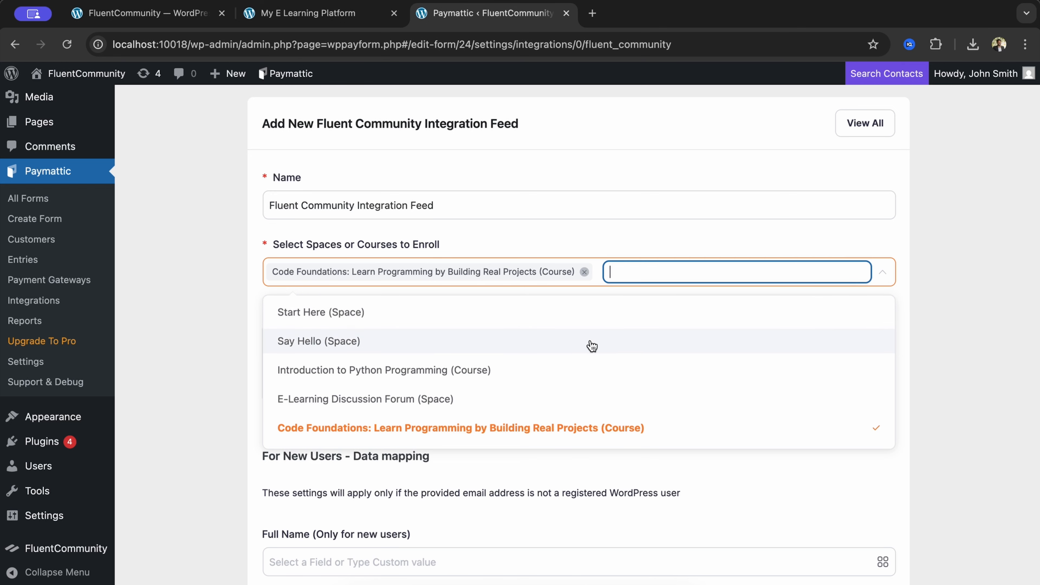
{"action": "left_click", "coordinate": [970, 327]}
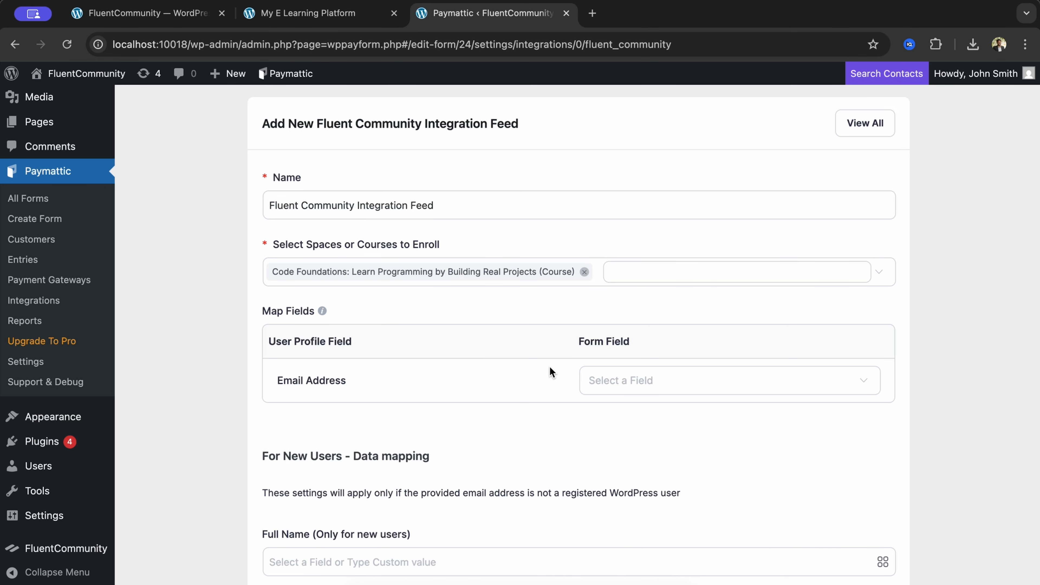
- Map the Email Address user profile field to the form's Email Address field
{"action": "scroll", "coordinate": [550, 370], "scroll_direction": "down", "scroll_amount": 2}
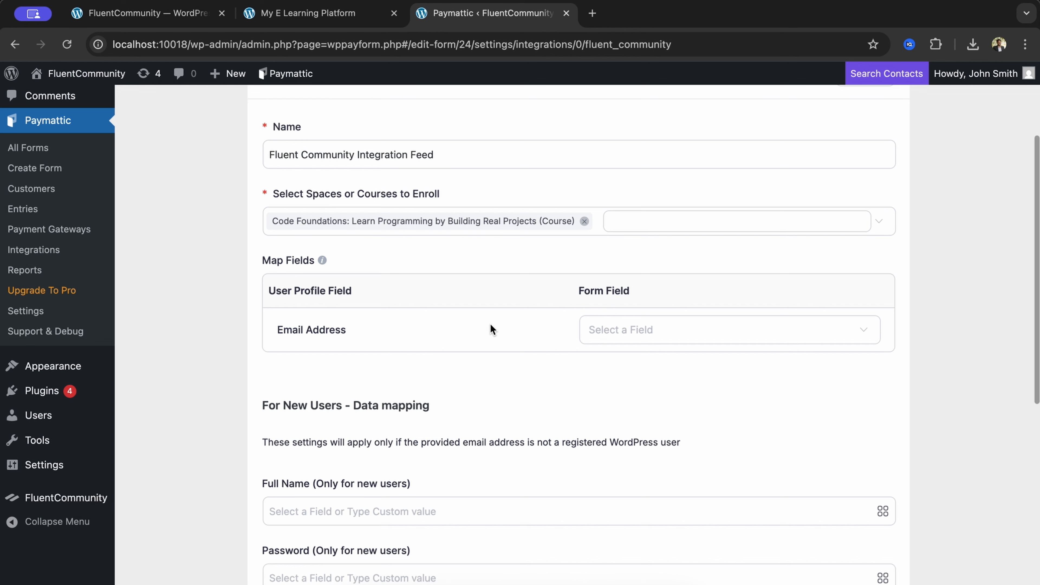
{"action": "left_click", "coordinate": [626, 344]}
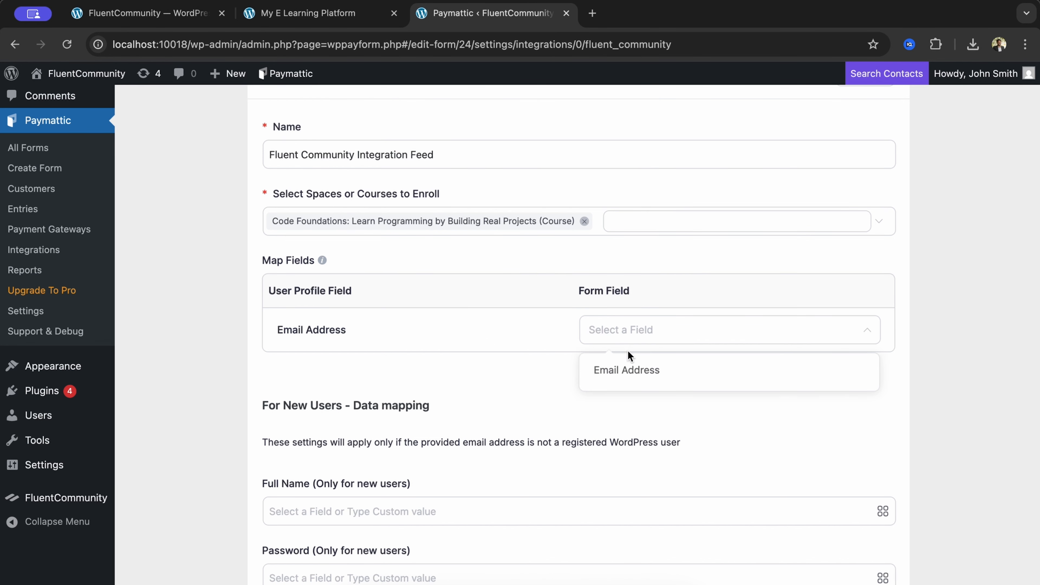
{"action": "left_click", "coordinate": [628, 369]}
- Map the Full Name for new users to the form's Name input
{"action": "scroll", "coordinate": [575, 396], "scroll_direction": "down", "scroll_amount": 2}
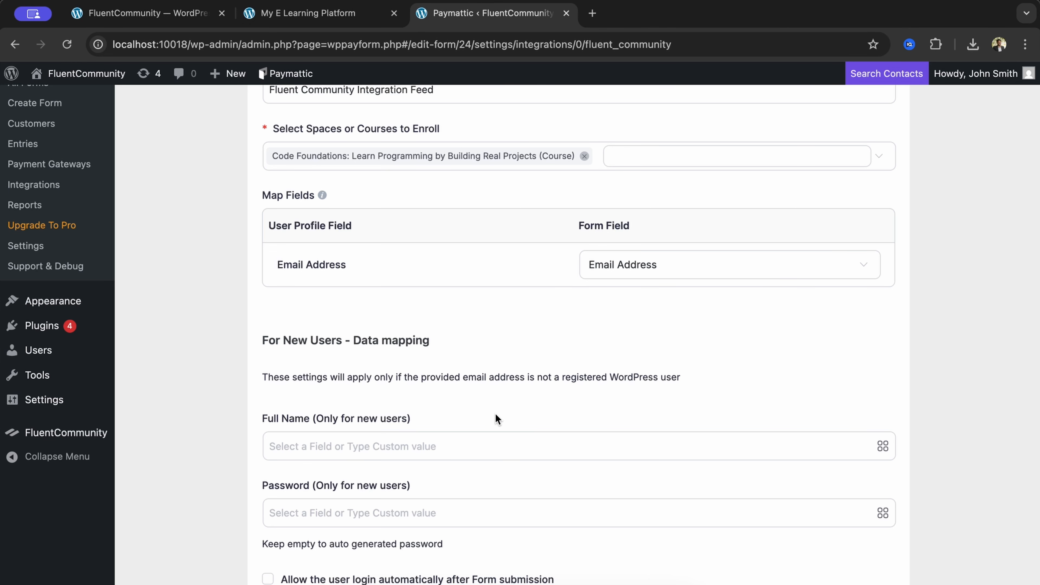
{"action": "scroll", "coordinate": [496, 415], "scroll_direction": "down", "scroll_amount": 2}
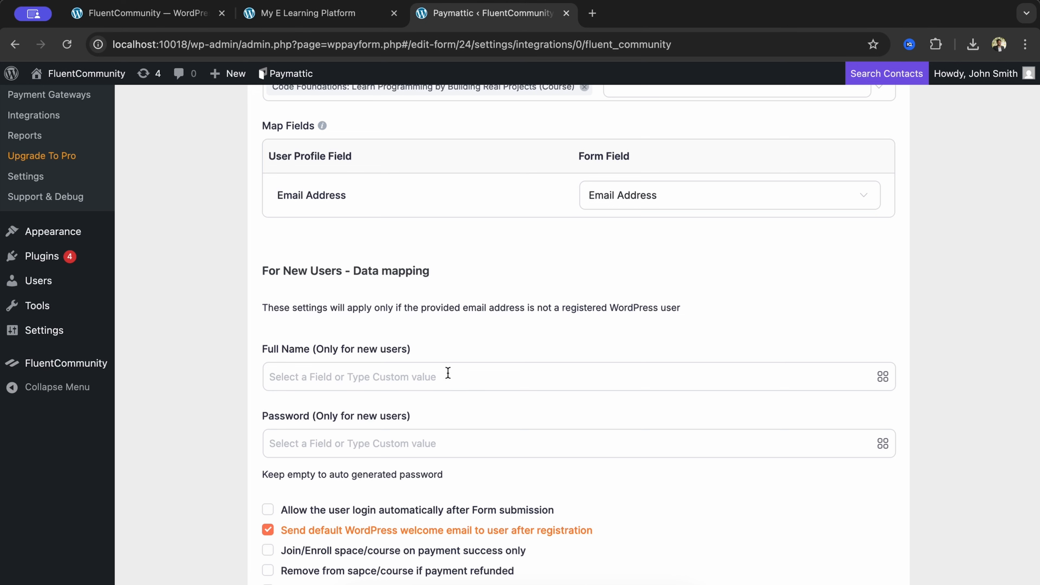
{"action": "left_click", "coordinate": [448, 380]}
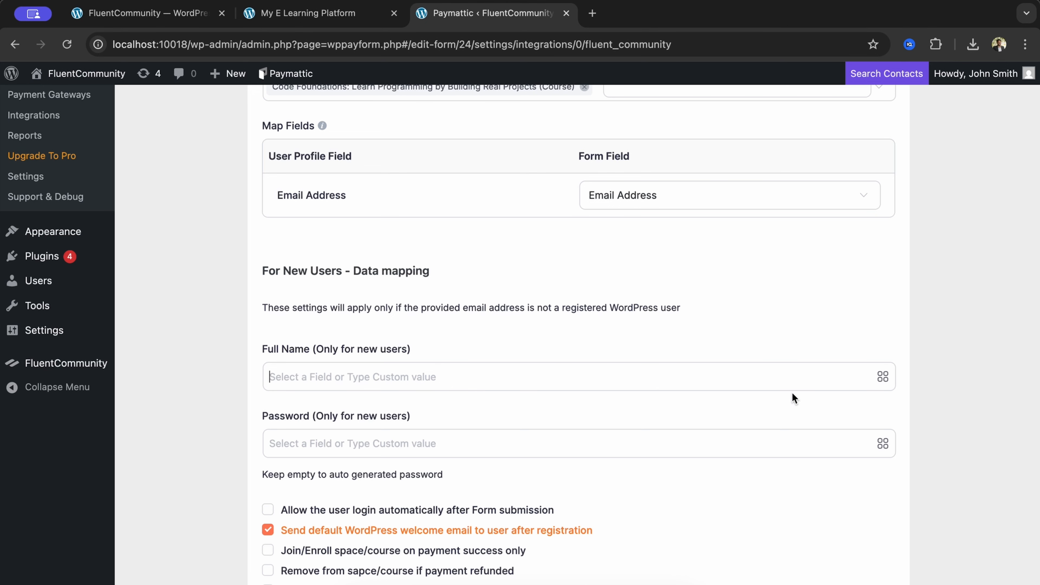
{"action": "left_click", "coordinate": [882, 378]}
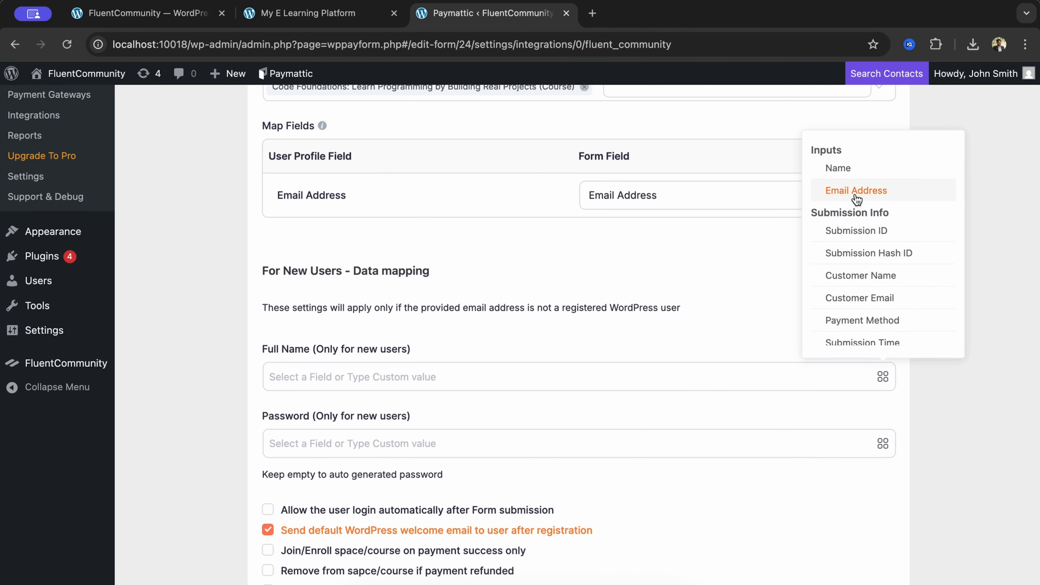
{"action": "left_click", "coordinate": [854, 170]}
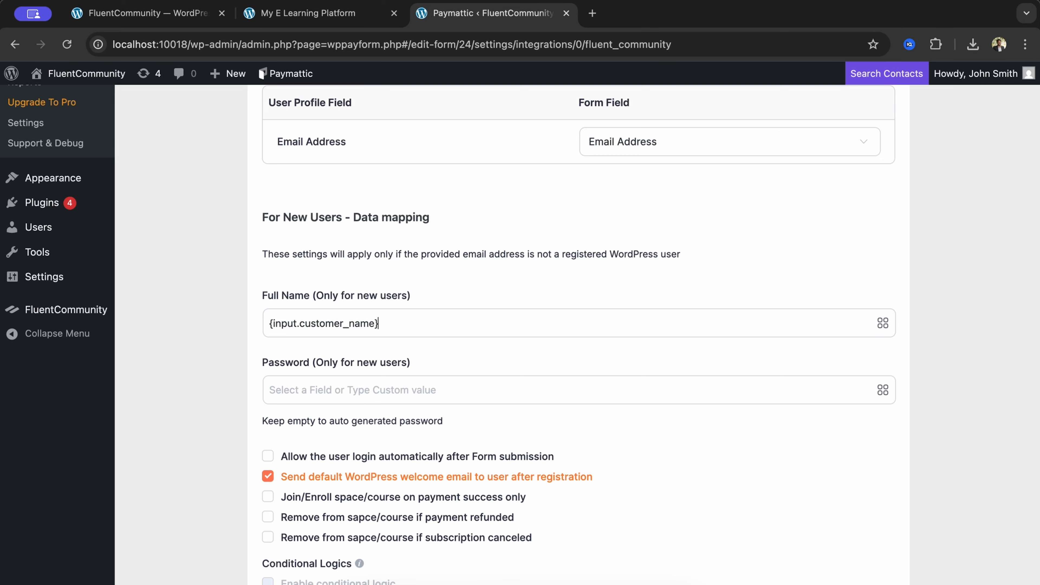
- Enable automatic user login after form submission and enrollment on payment success only, and create the Fluent Community feed
{"action": "scroll", "coordinate": [520, 334], "scroll_direction": "down", "scroll_amount": 3}
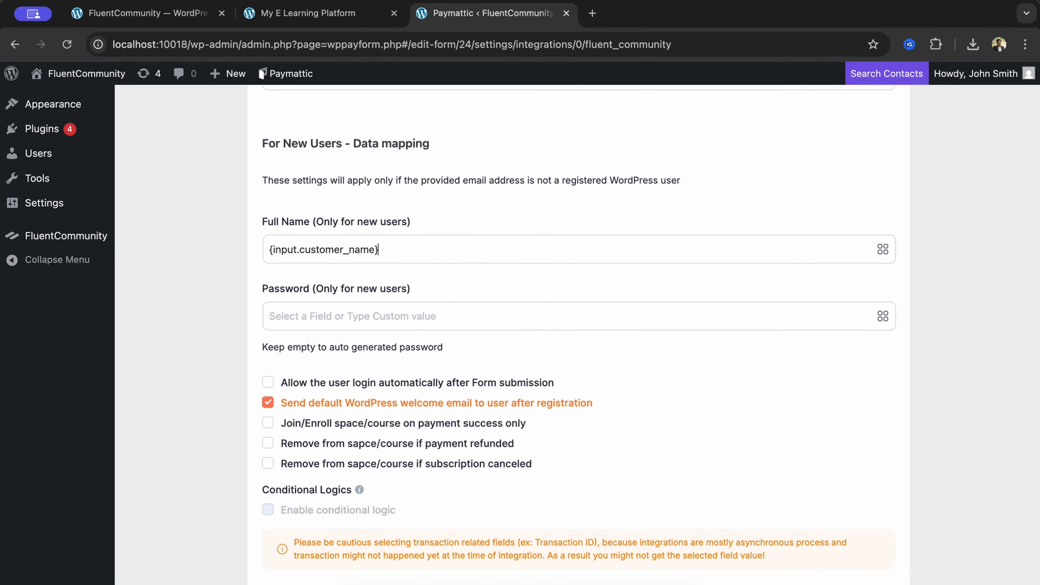
{"action": "scroll", "coordinate": [611, 330], "scroll_direction": "down", "scroll_amount": 3}
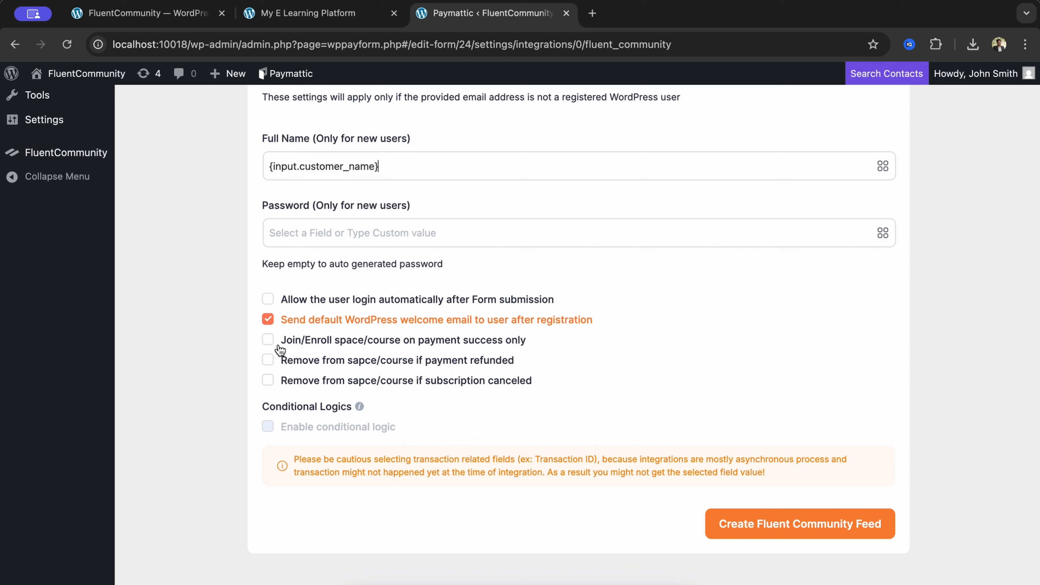
{"action": "left_click", "coordinate": [268, 298]}
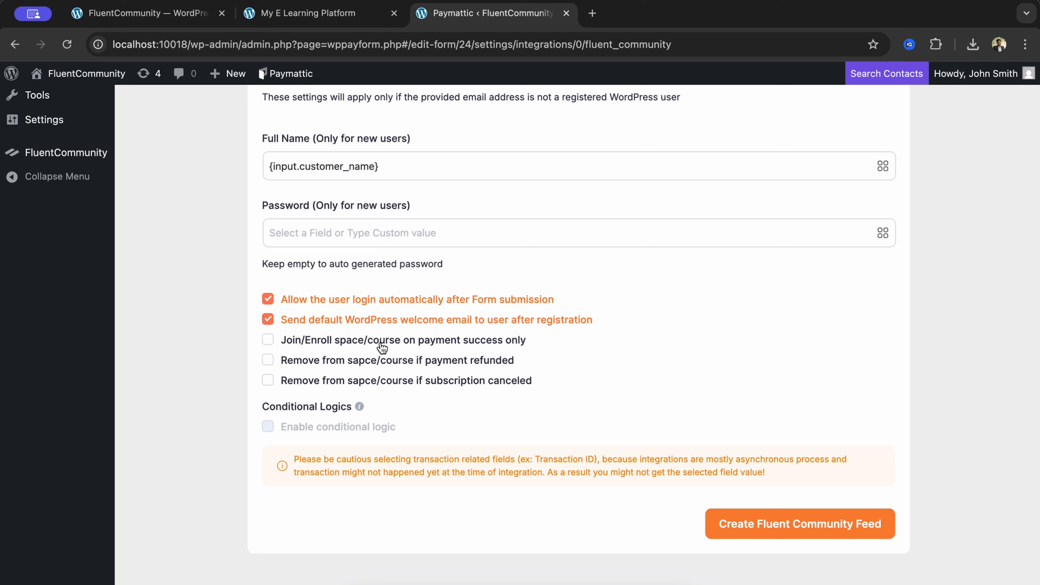
{"action": "left_click", "coordinate": [268, 340]}
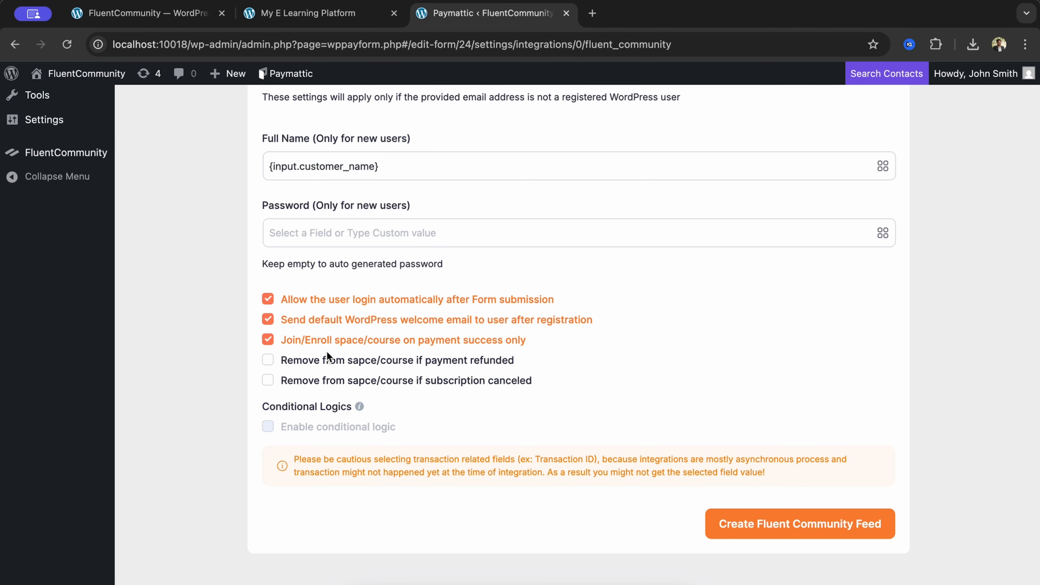
{"action": "scroll", "coordinate": [327, 351], "scroll_direction": "down", "scroll_amount": 1}
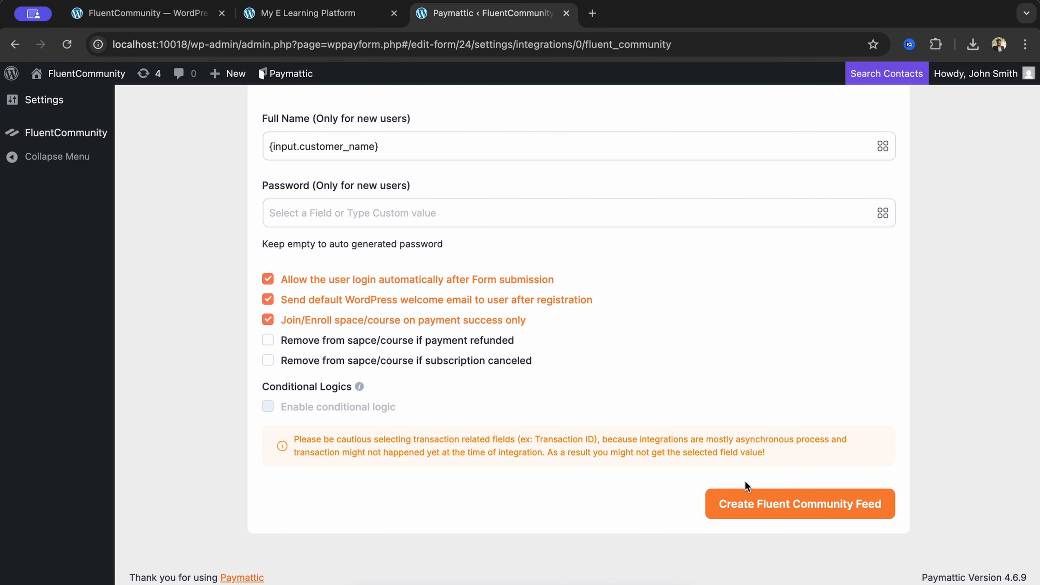
{"action": "left_click", "coordinate": [757, 507]}
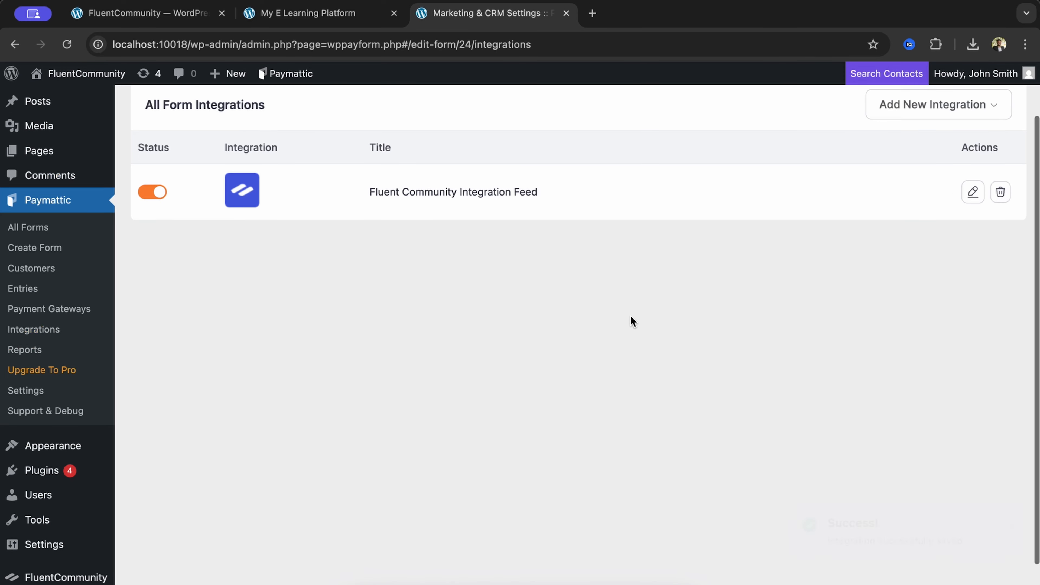
- In the form's confirmation settings, set the confirmation type to "To a Custom URL"
{"action": "scroll", "coordinate": [631, 316], "scroll_direction": "up", "scroll_amount": 2}
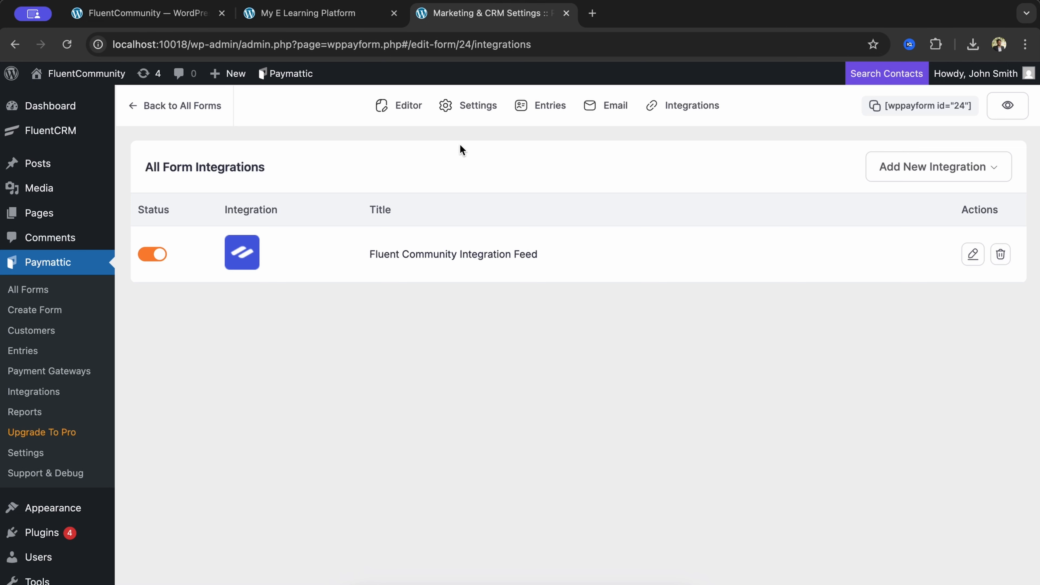
{"action": "left_click", "coordinate": [474, 110]}
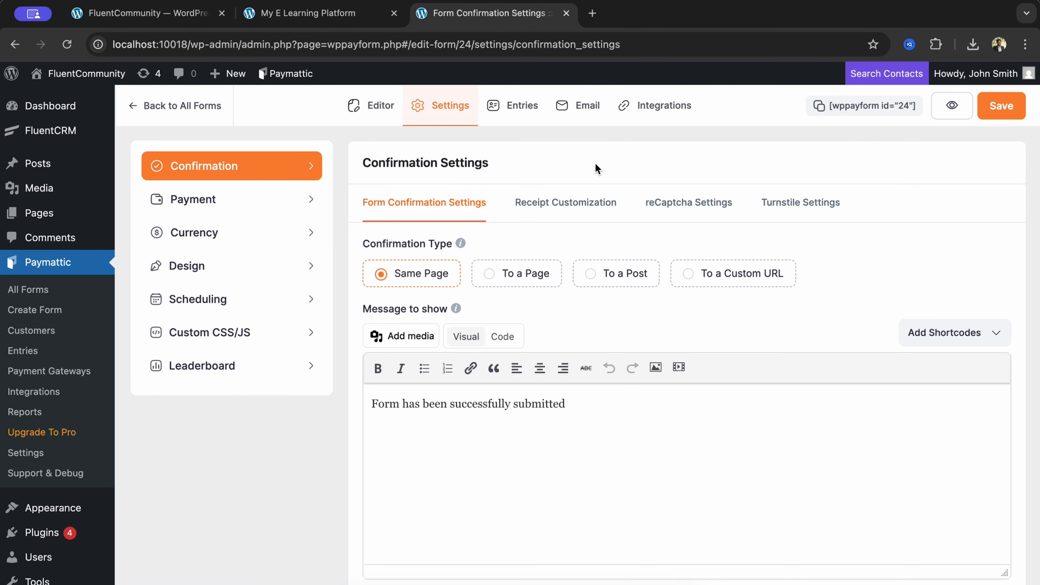
{"action": "left_click", "coordinate": [689, 275]}
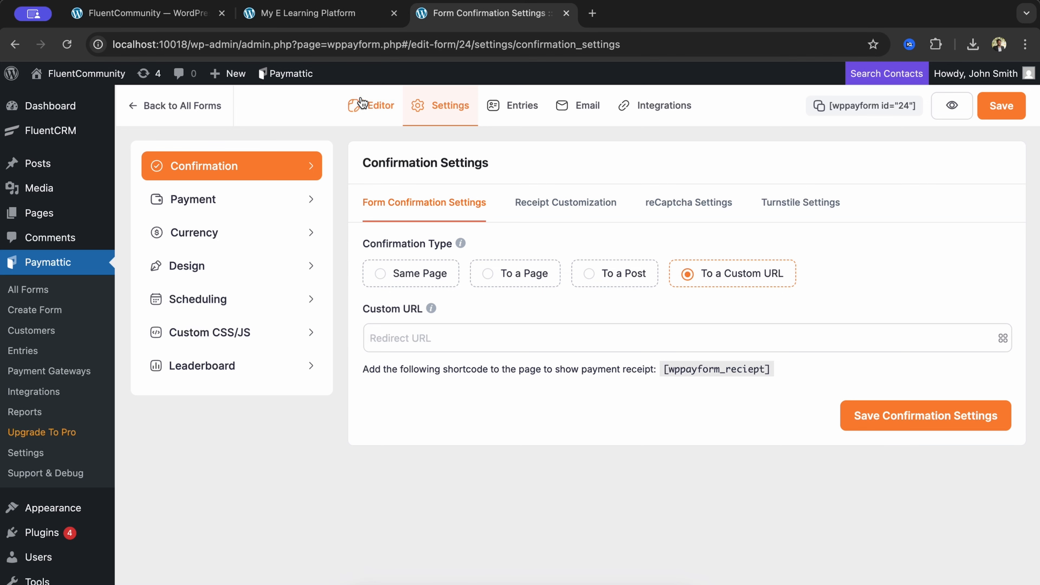
- Copy the Code Foundations course's slug from the portal and paste it as the form confirmation's Custom URL
{"action": "left_click", "coordinate": [308, 15]}
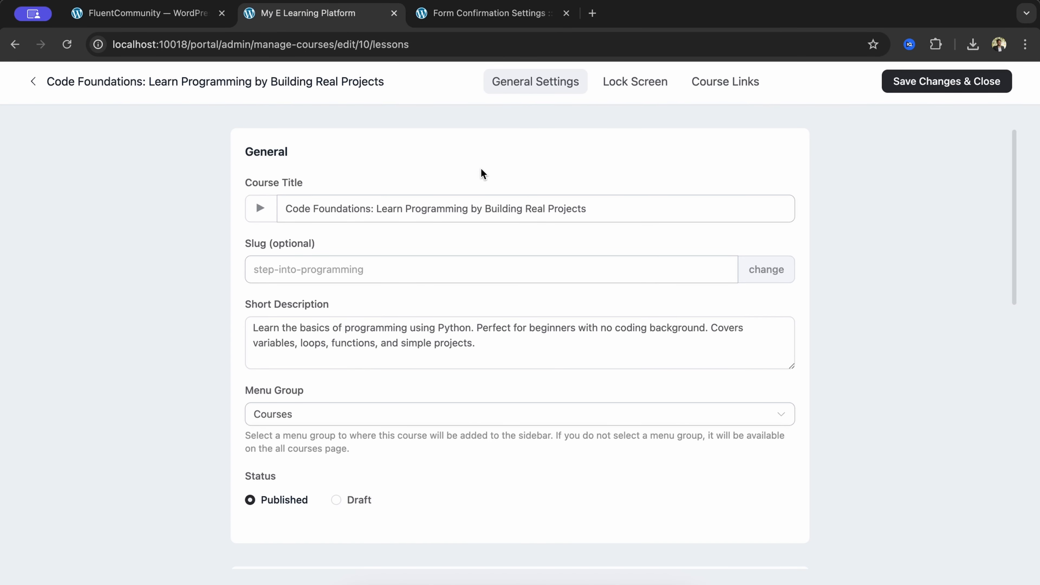
{"action": "scroll", "coordinate": [483, 174], "scroll_direction": "down", "scroll_amount": 1}
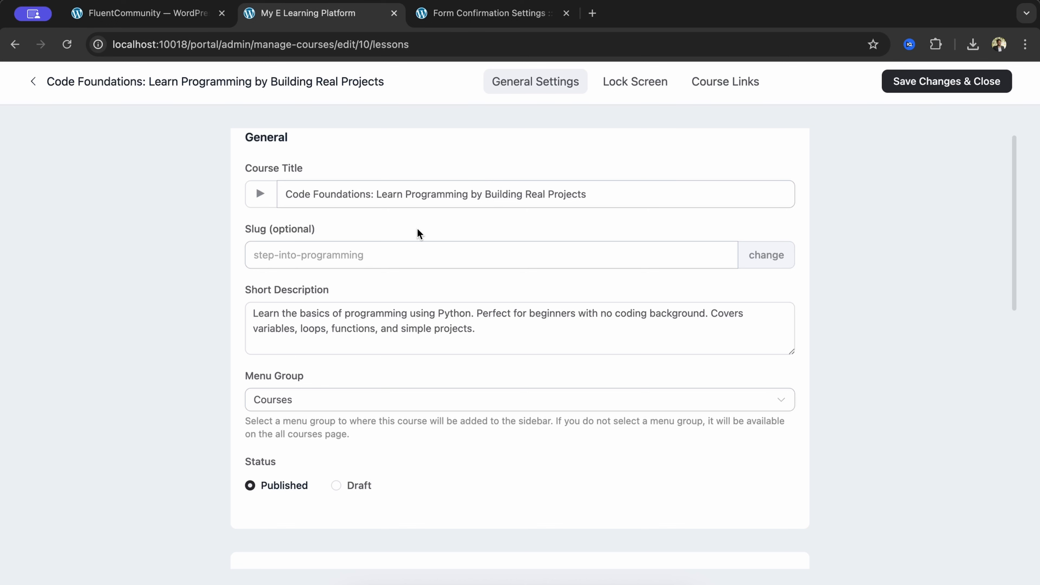
{"action": "left_click", "coordinate": [389, 253]}
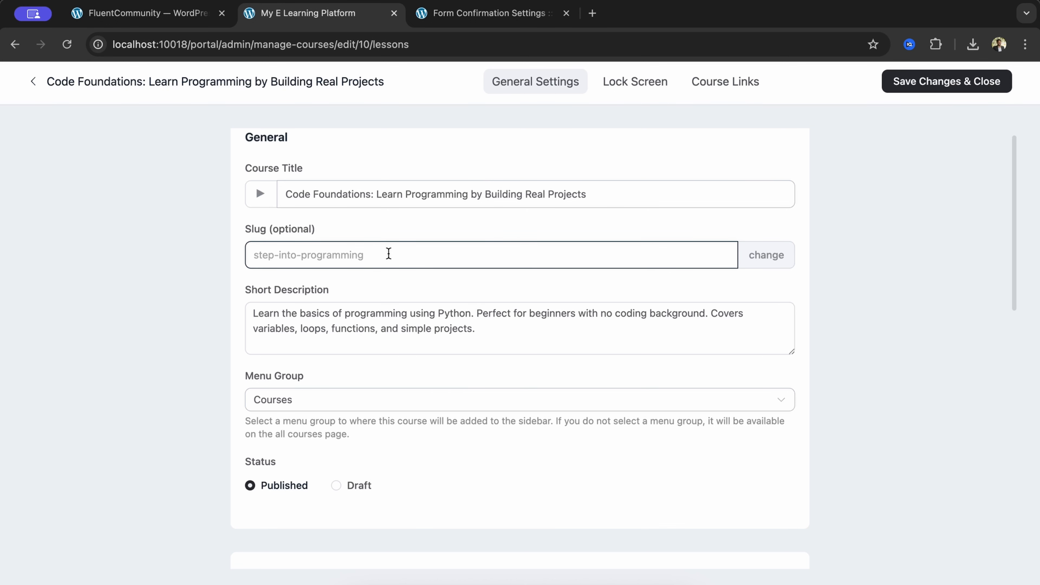
{"action": "triple_click", "coordinate": [388, 254]}
{"action": "key", "text": "ctrl+c"}
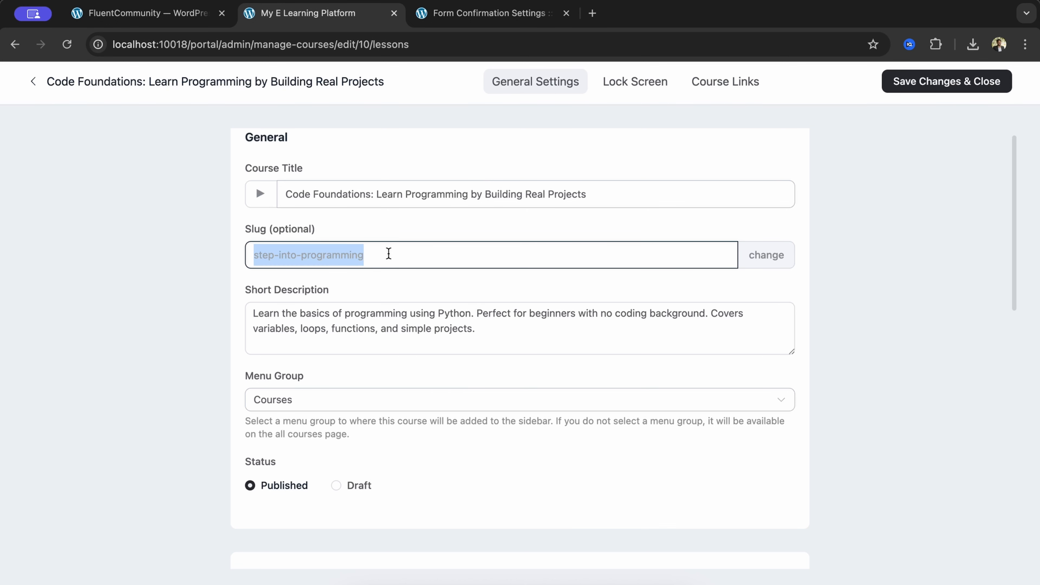
{"action": "left_click", "coordinate": [475, 8]}
{"action": "key", "text": "ctrl+v"}
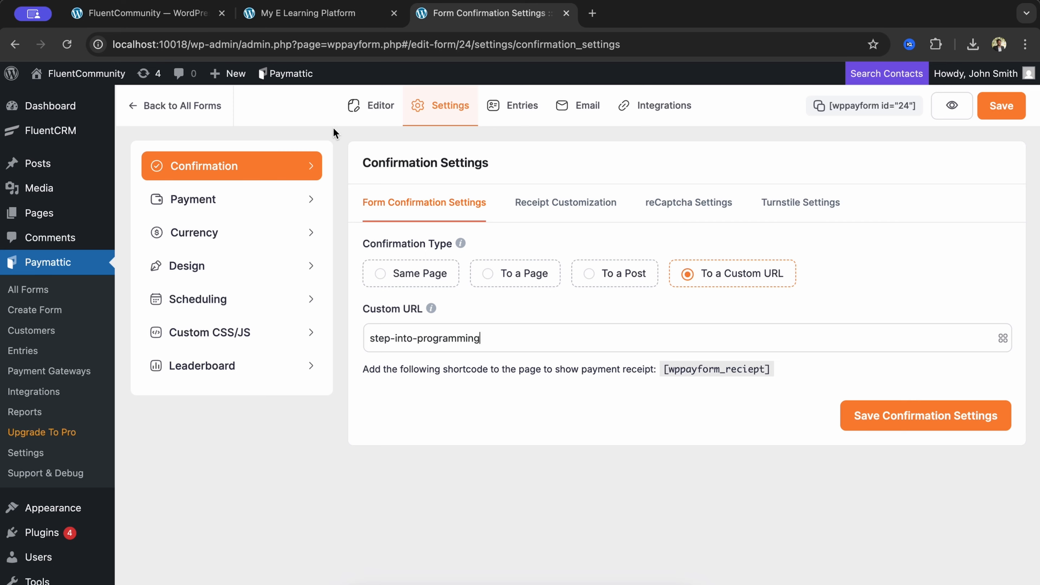
- Copy the portal's base address localhost:10018/portal/ from the course page's URL and paste it before the slug in the form confirmation's Custom URL
{"action": "left_click", "coordinate": [308, 13]}
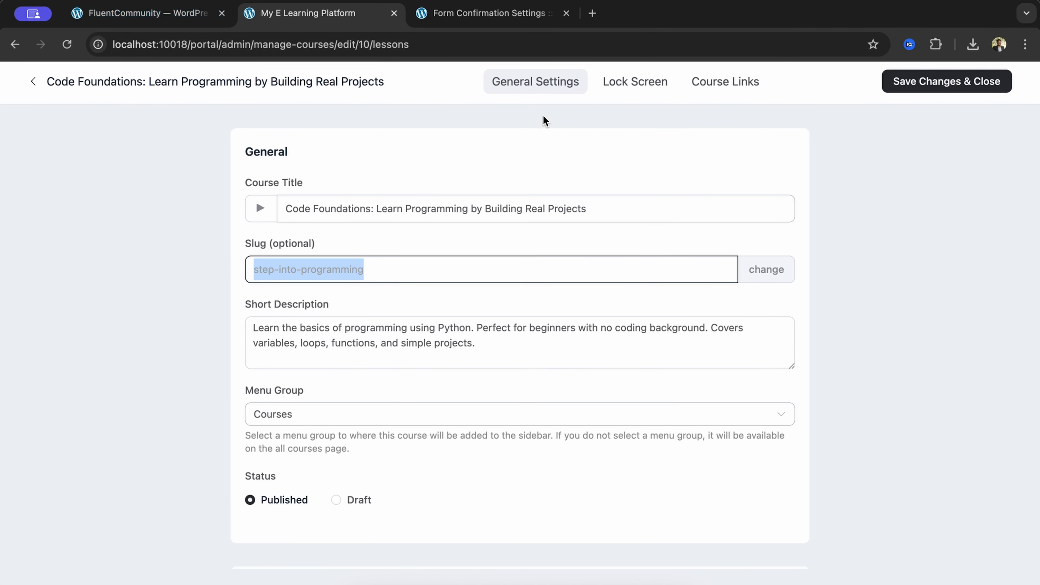
{"action": "left_click", "coordinate": [35, 84]}
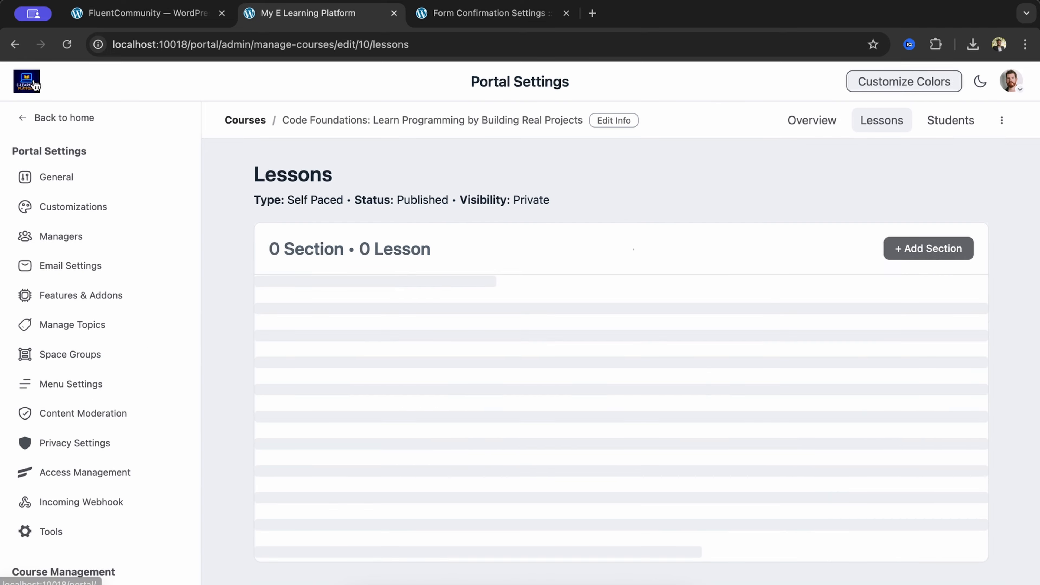
{"action": "left_click_drag", "start_coordinate": [116, 44], "coordinate": [221, 43]}
{"action": "key", "text": "ctrl+c"}
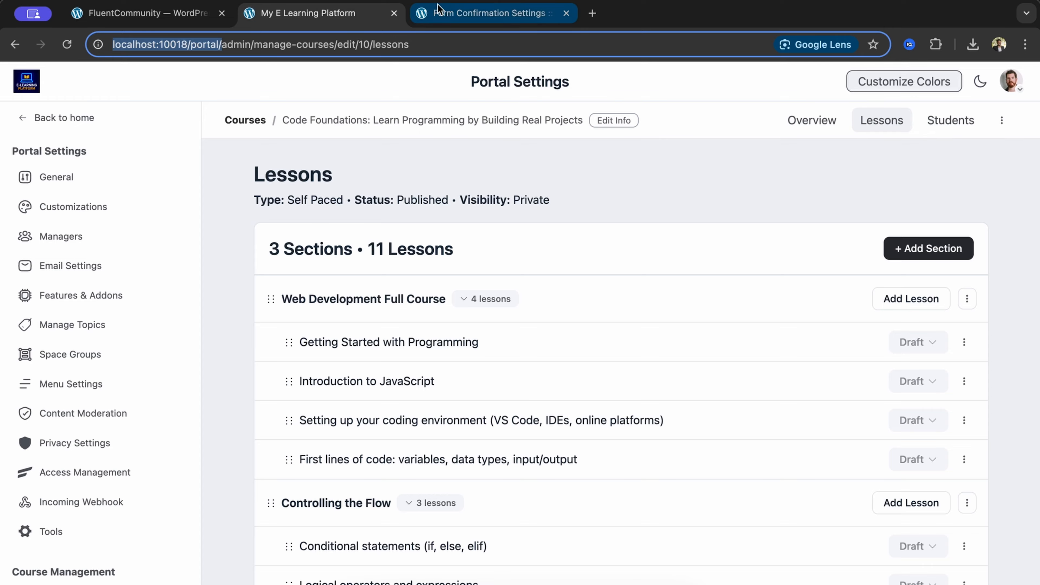
{"action": "left_click", "coordinate": [443, 10]}
{"action": "left_click", "coordinate": [367, 340]}
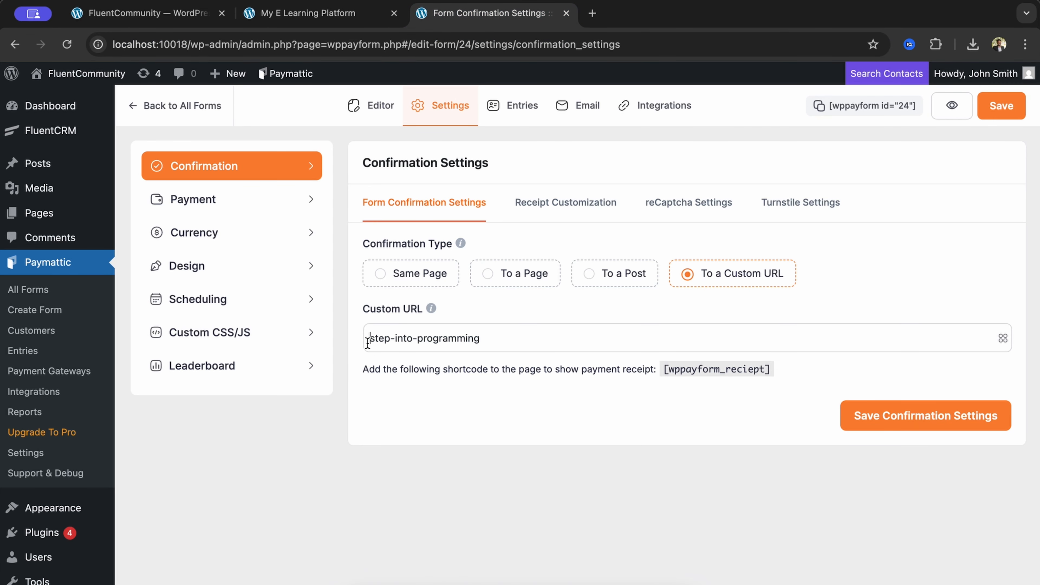
{"action": "key", "text": "ctrl+v"}
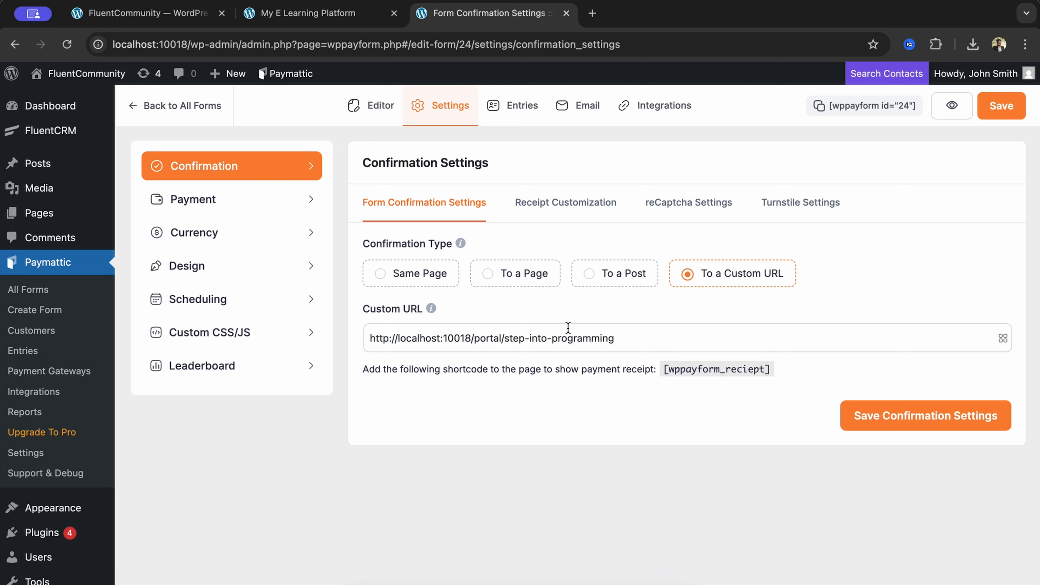
{"action": "type", "text": "cour"}
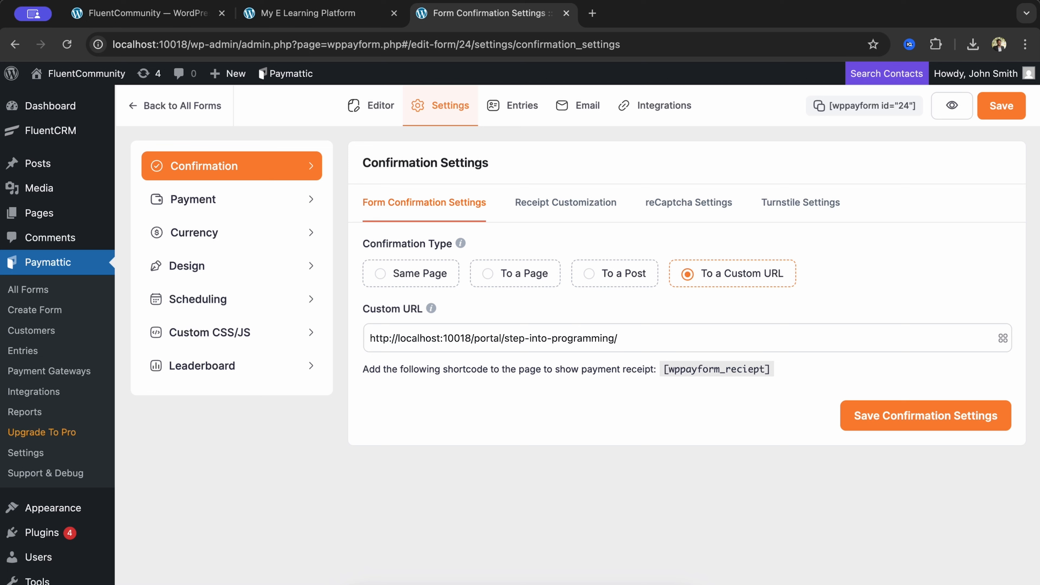
{"action": "type", "text": "course"}
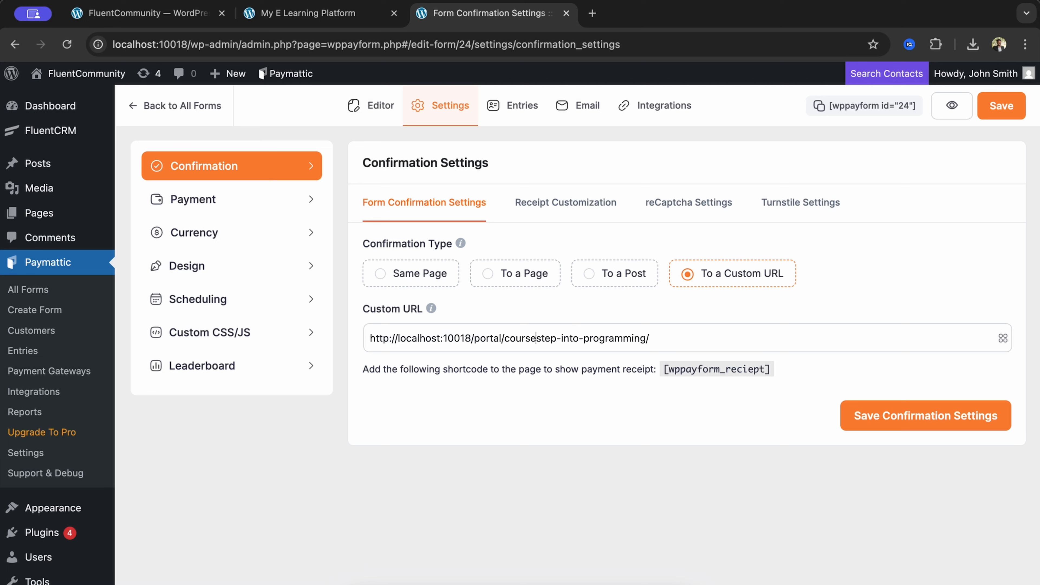
{"action": "type", "text": "/"}
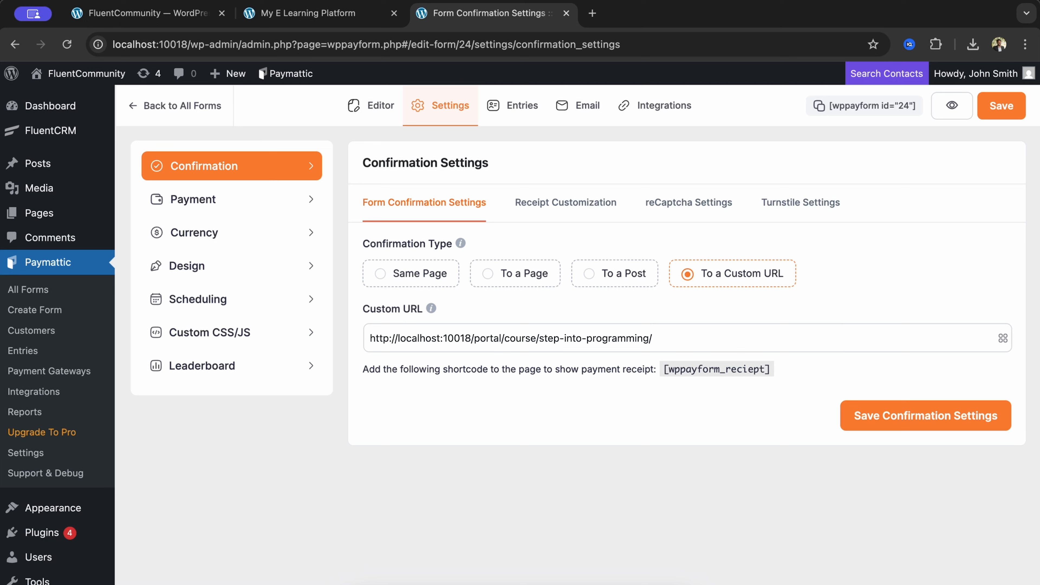
{"action": "left_click_drag", "start_coordinate": [539, 342], "coordinate": [640, 345]}
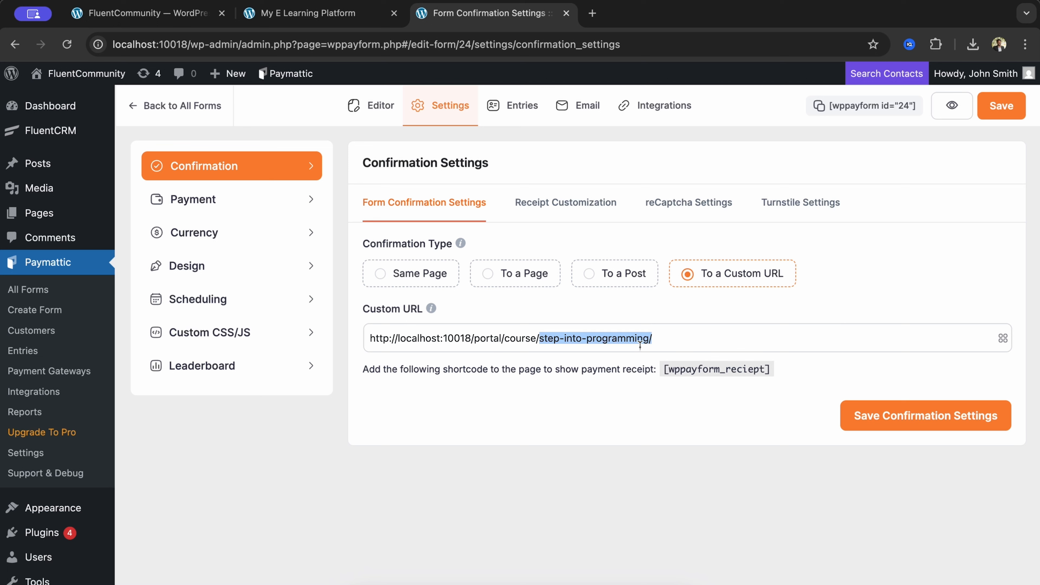
{"action": "left_click", "coordinate": [699, 339]}
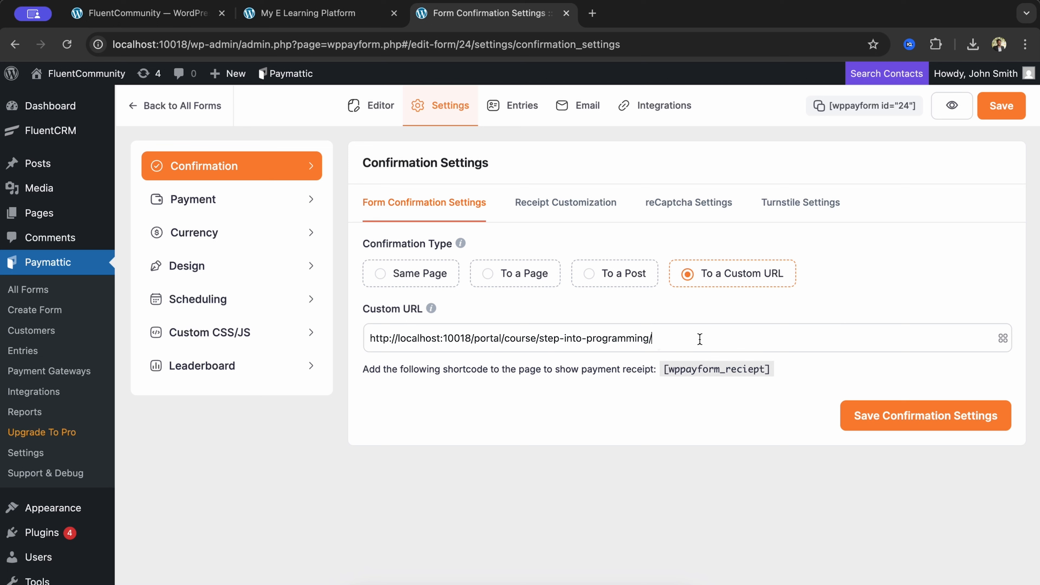
{"action": "type", "text": "lessons"}
{"action": "left_click", "coordinate": [977, 428]}
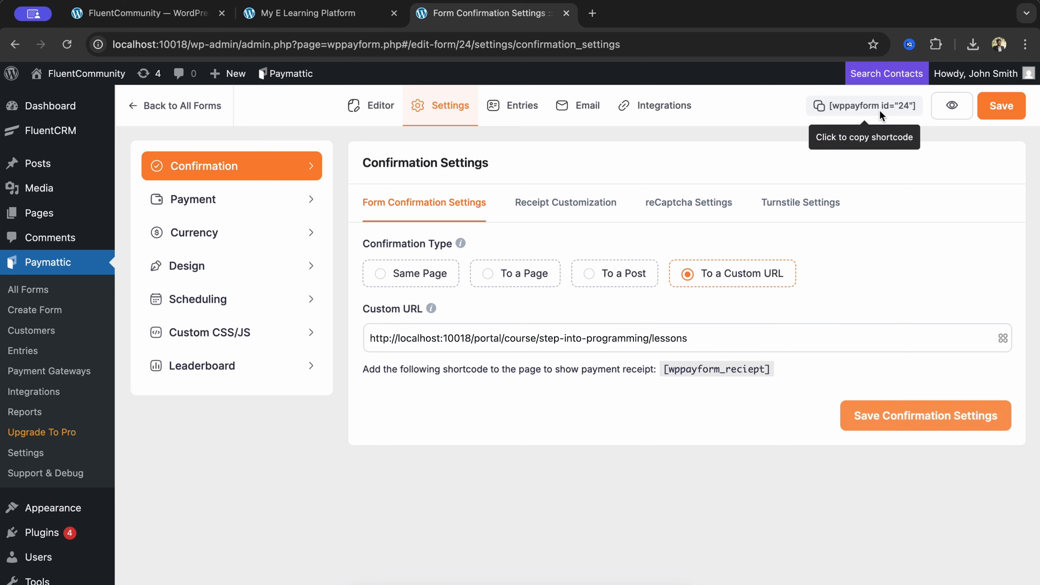
- Copy the payment form's shortcode, then add a new WordPress page and enter "Course" in its title
{"action": "left_click", "coordinate": [919, 107]}
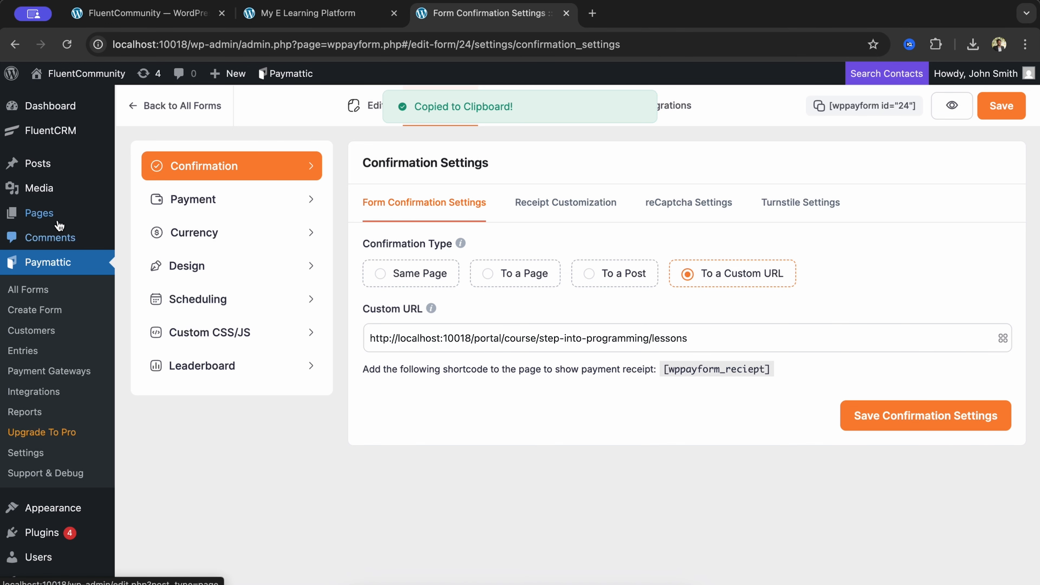
{"action": "left_click", "coordinate": [49, 213]}
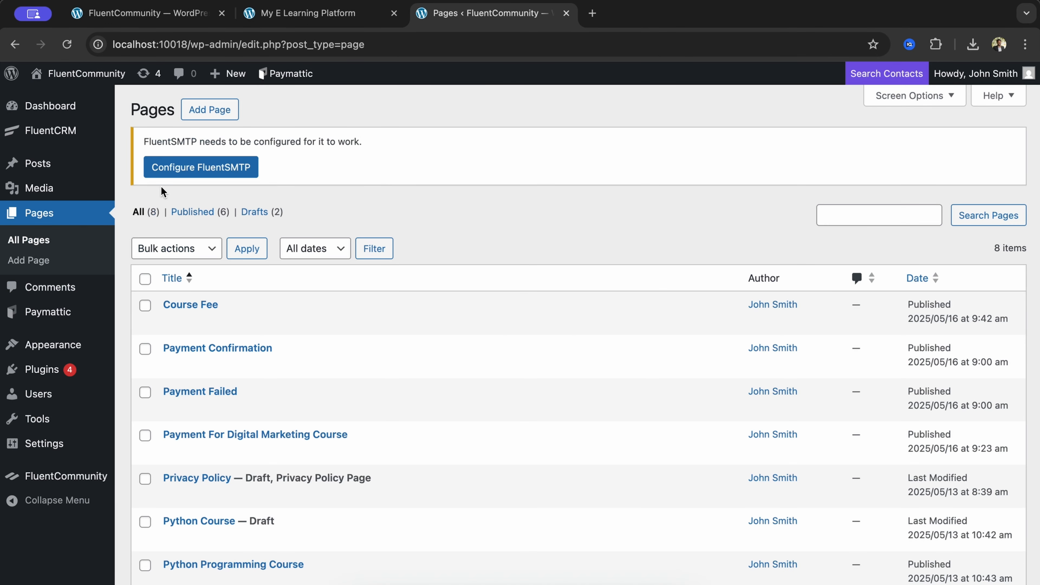
{"action": "left_click", "coordinate": [207, 110]}
{"action": "left_click", "coordinate": [383, 257]}
{"action": "left_click", "coordinate": [364, 191]}
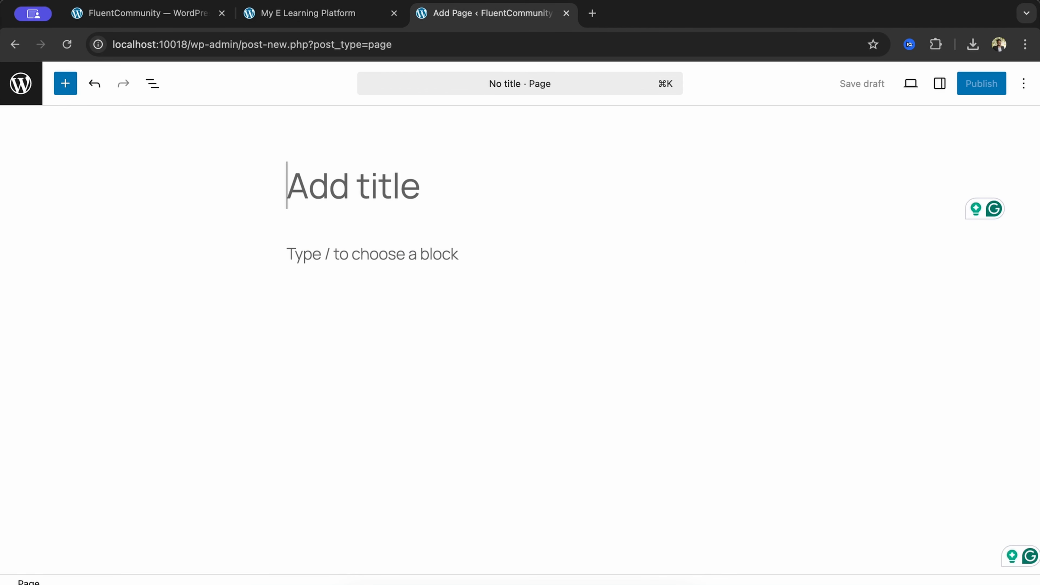
{"action": "type", "text": "Course"}
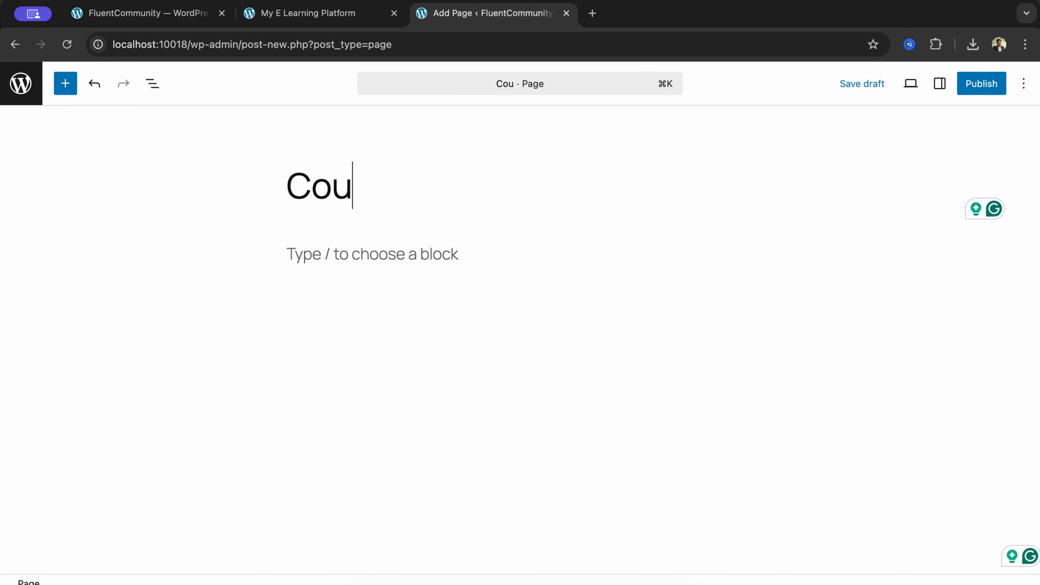